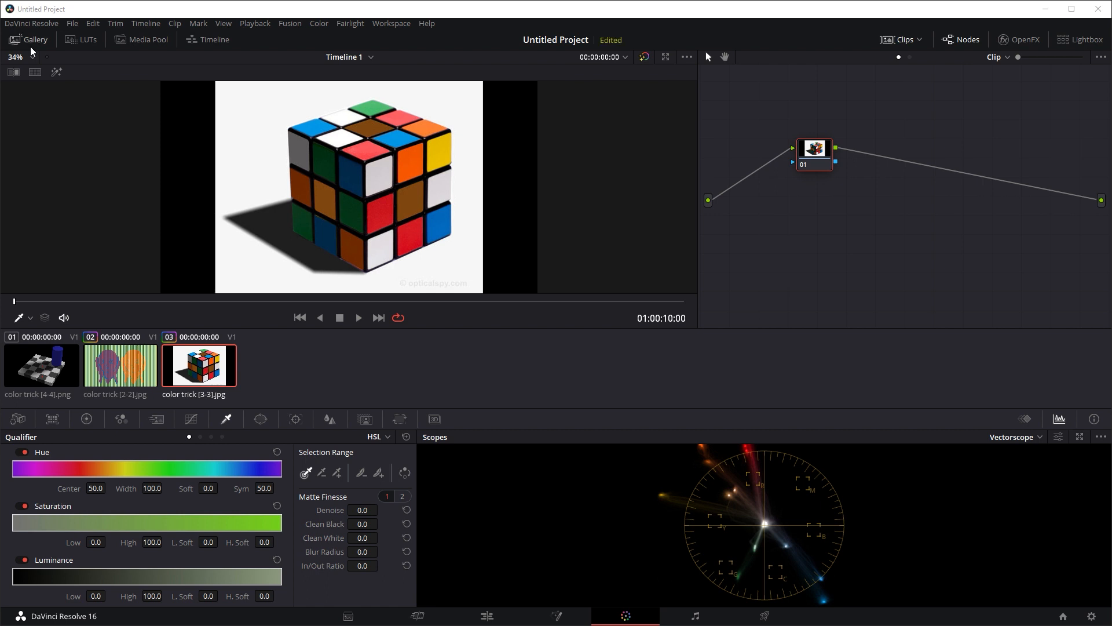
Step: Add a rectangular window to the checkerboard clip and narrow it to a vertical strip covering squares A and B
left_click(101, 375)
left_click(64, 369)
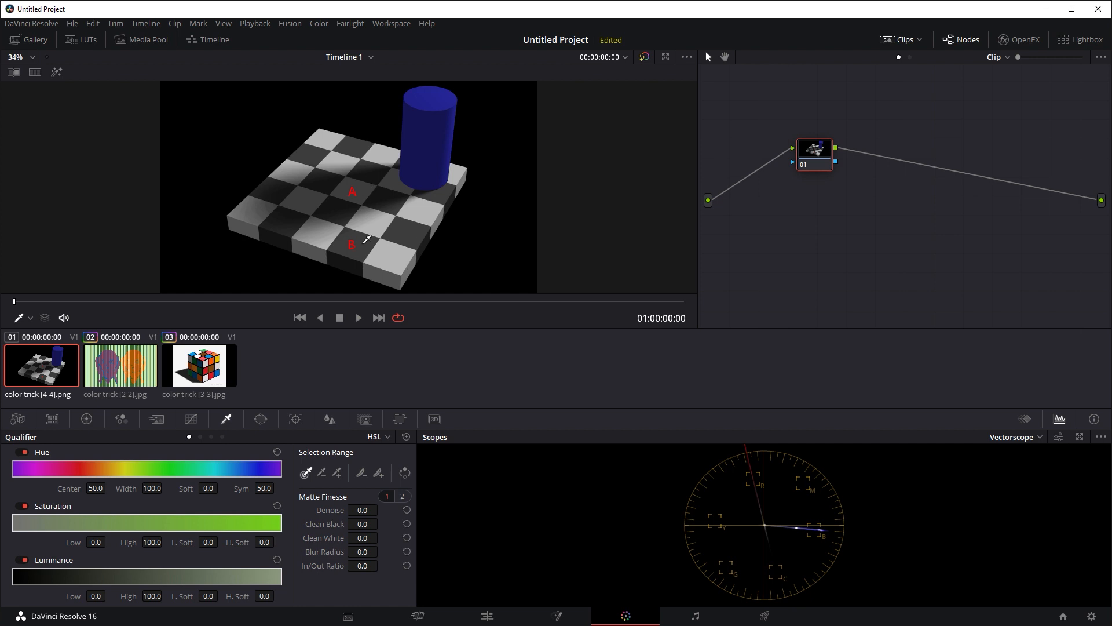
left_click(261, 418)
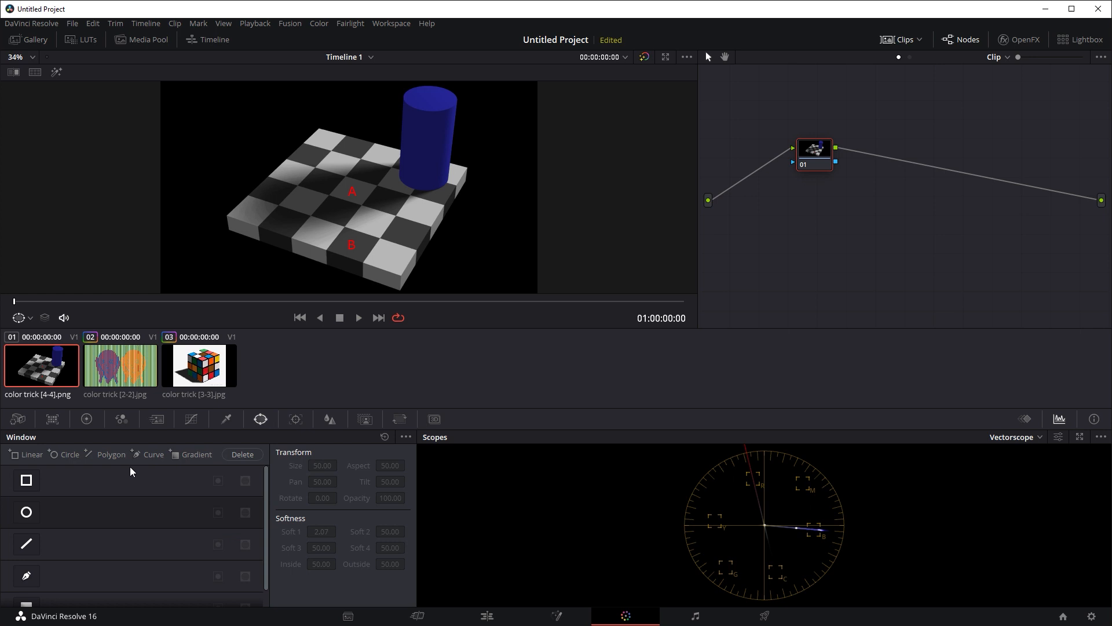
left_click(26, 480)
left_click_drag(427, 187, 371, 216)
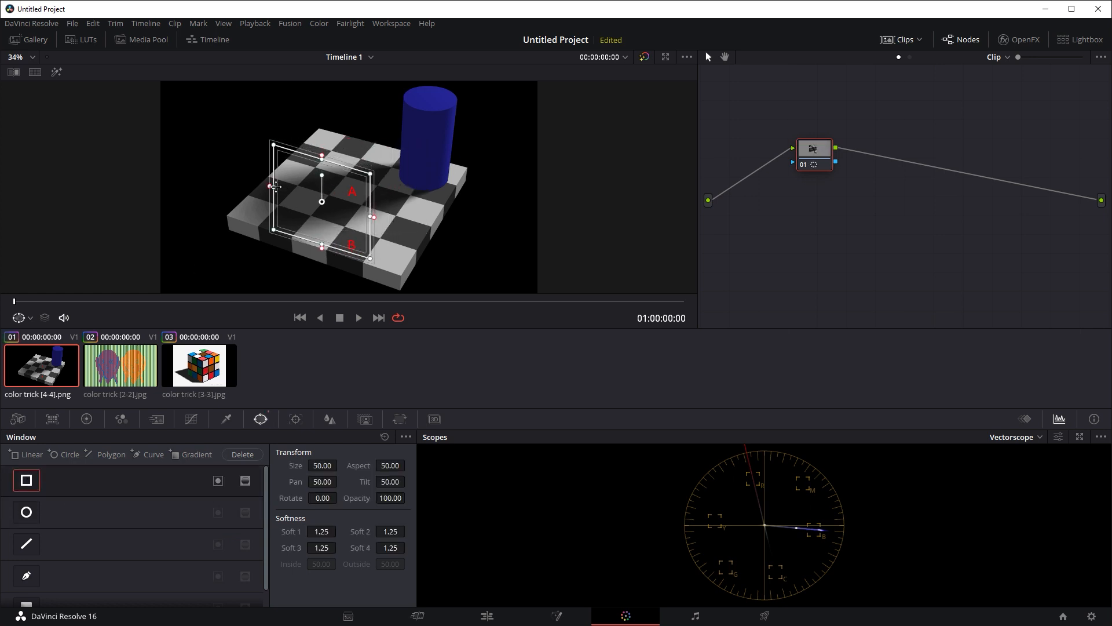
left_click_drag(274, 186, 343, 214)
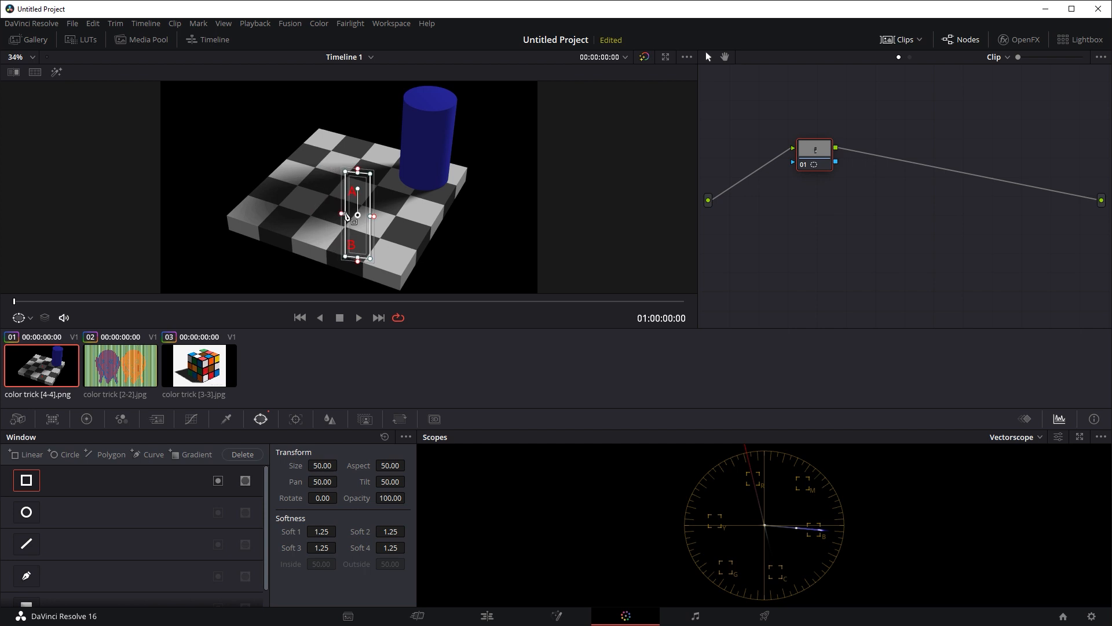
Step: Highlight the strip containing squares A and B with the window outline hidden, and return to the full checkerboard image
key("shift+h")
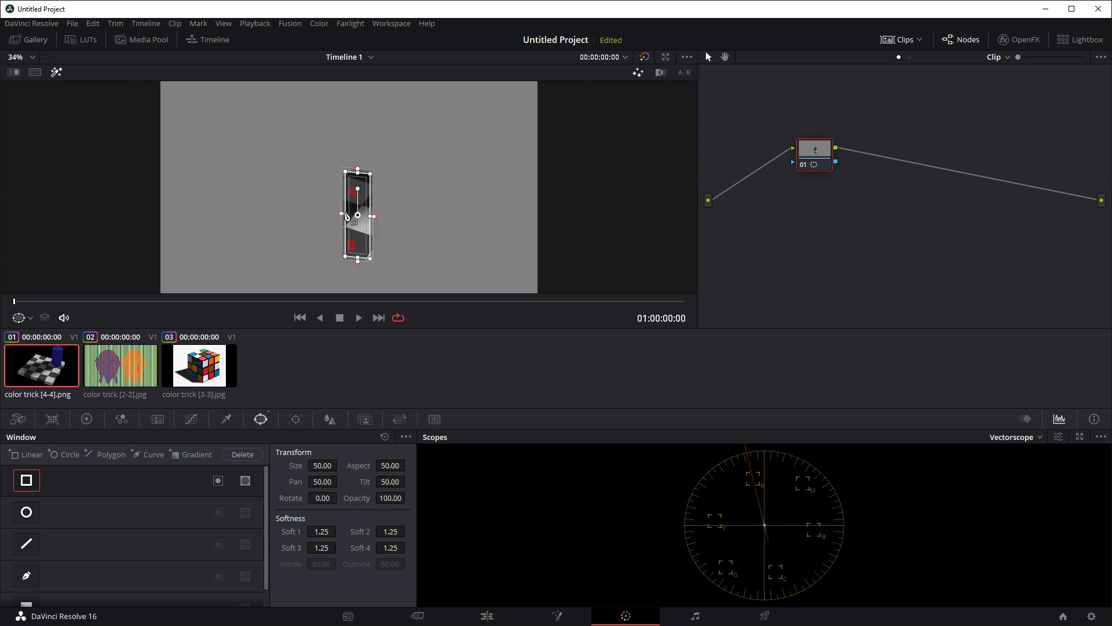
left_click(20, 317)
left_click(37, 333)
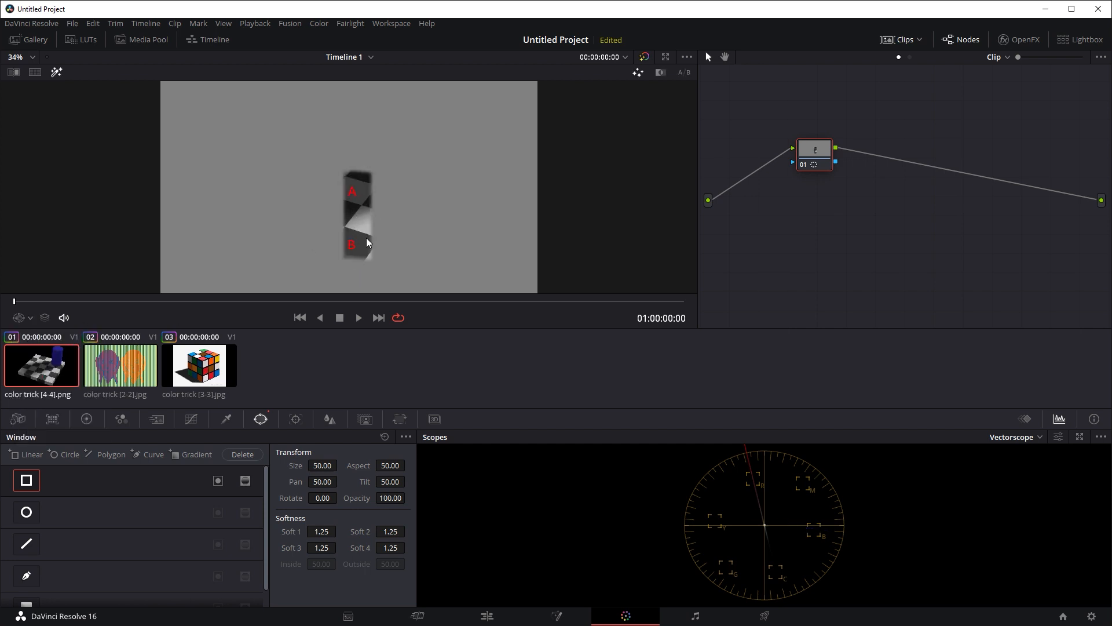
key("shift+h")
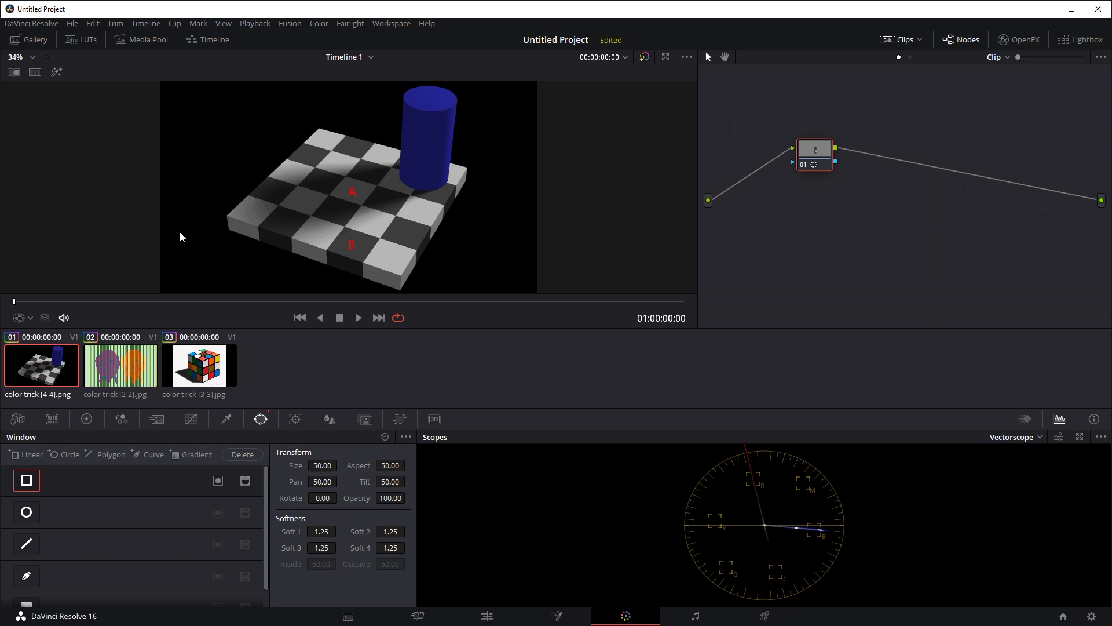
Step: Sample the red stripes with the HSL Qualifier in the striped two-figure clip, highlight the selection, and return to the full image
left_click(149, 364)
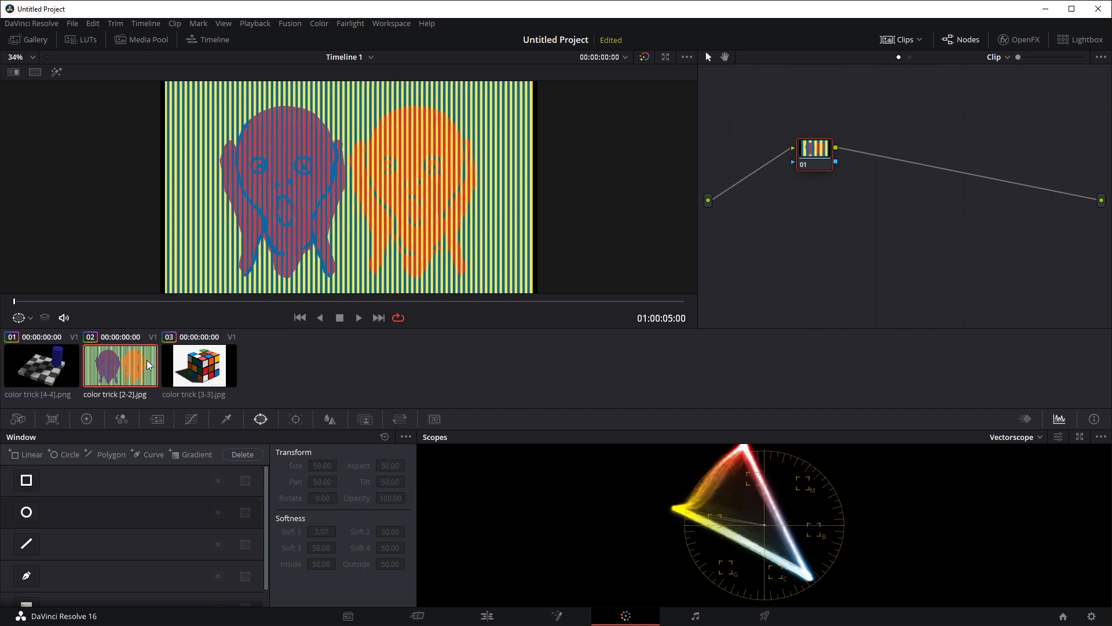
left_click(231, 418)
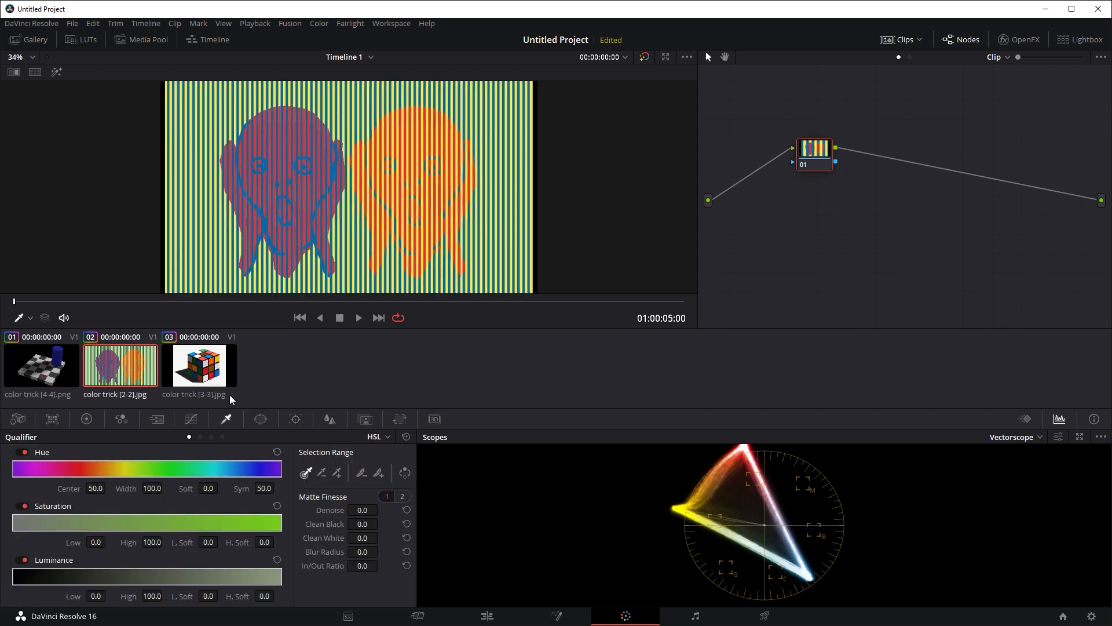
left_click(268, 118)
key("shift+h")
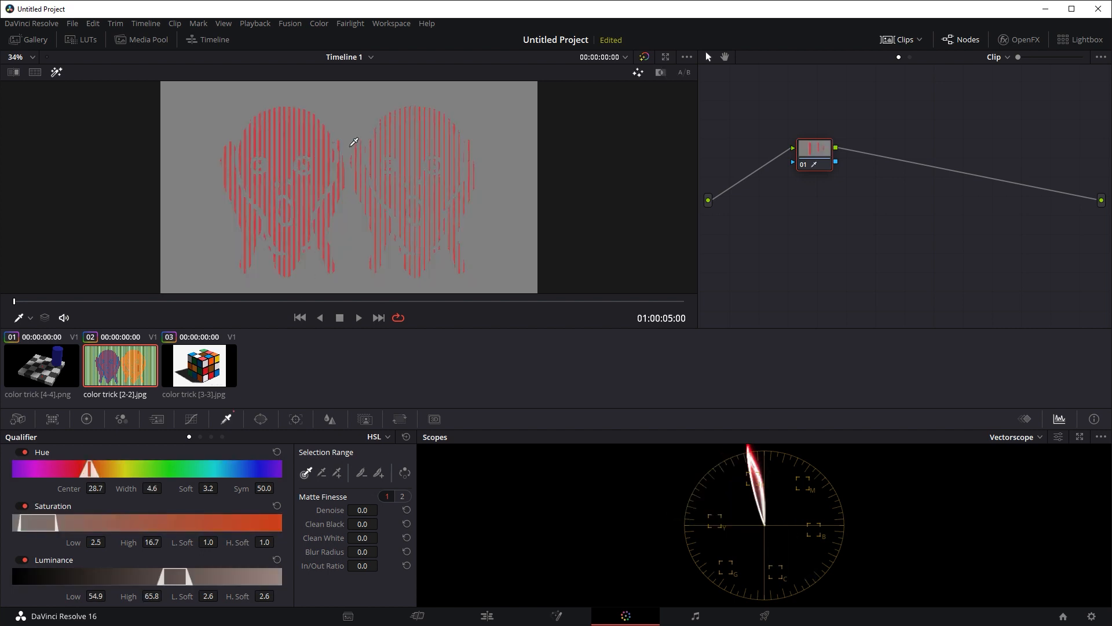
key("shift+h")
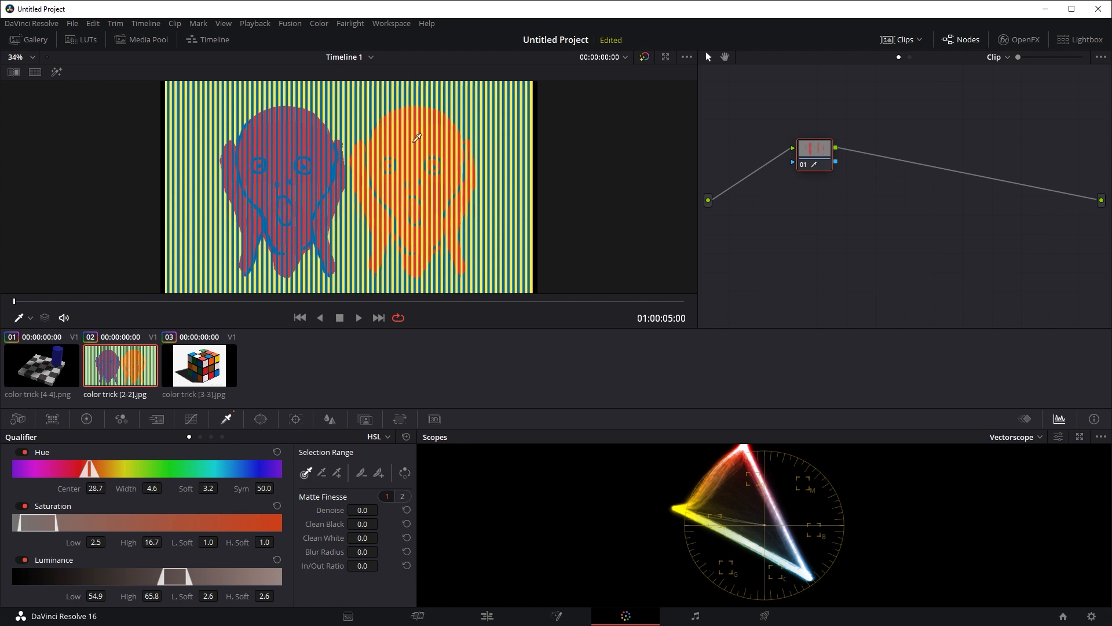
Step: Qualify the orange-brown center tile on the shaded side of the Rubik's cube clip and compare the highlighted selection with the full image
left_click(214, 370)
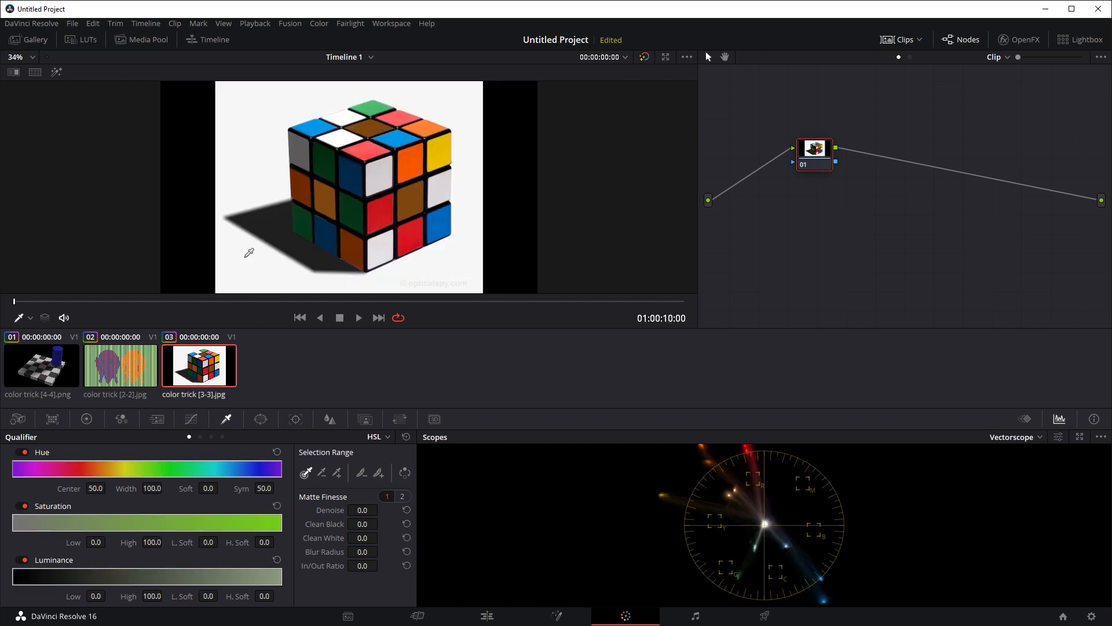
left_click(323, 206)
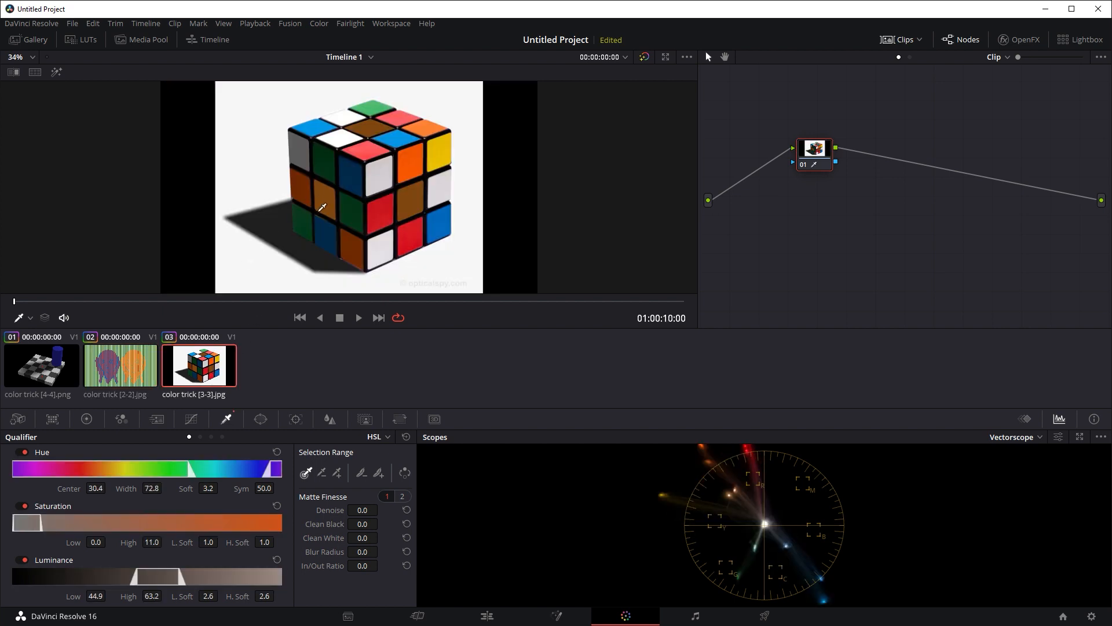
left_click(329, 200)
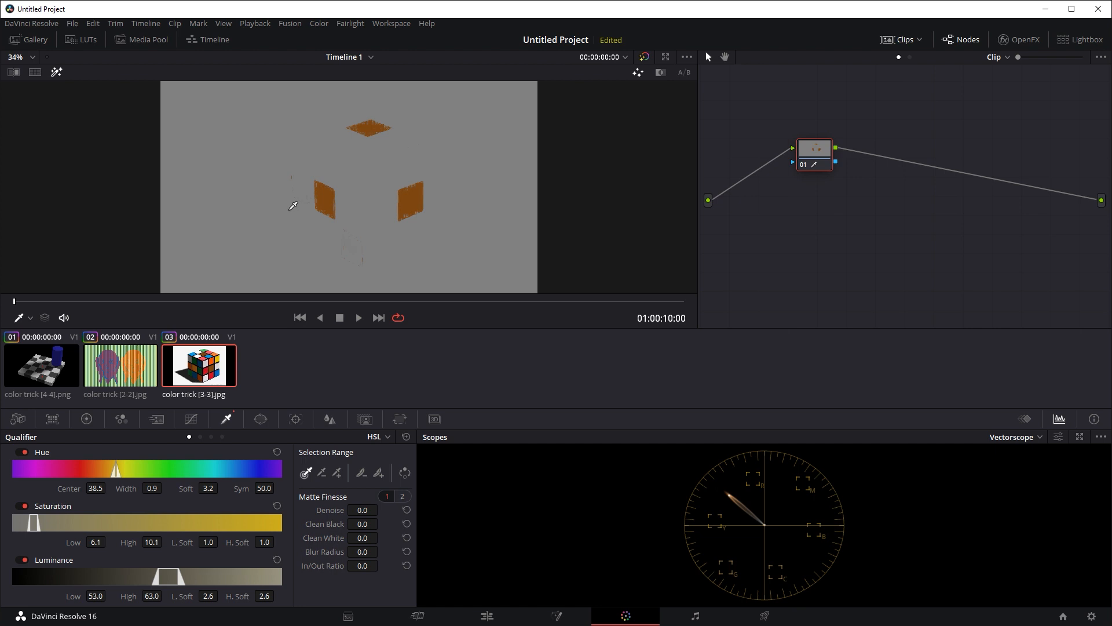
key("shift+h")
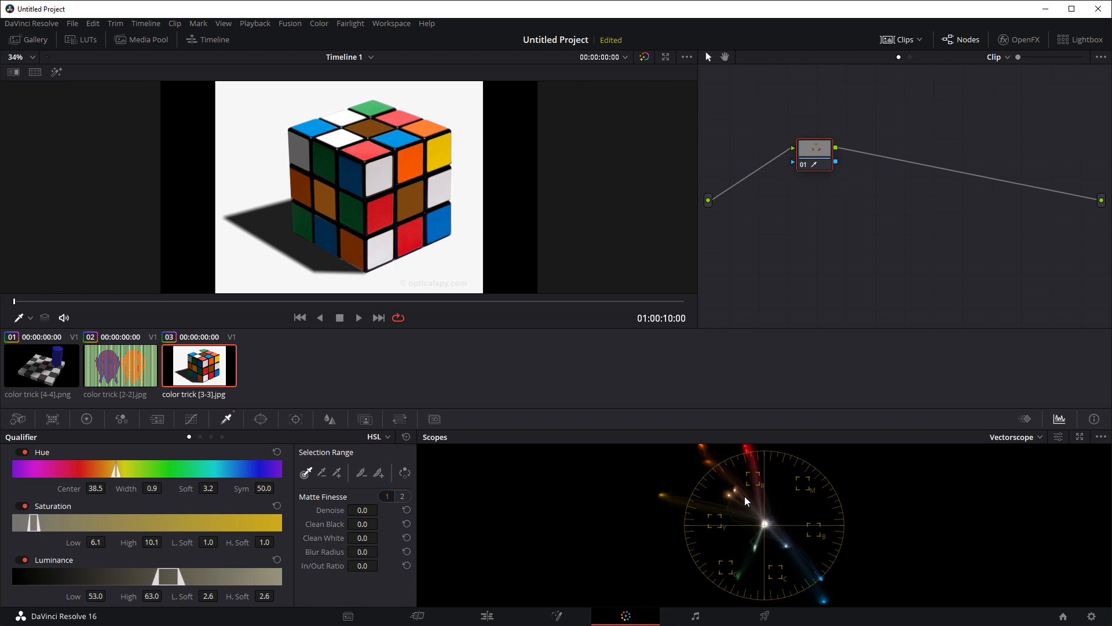
Step: Clear the red qualifier from the striped two-figure clip by deleting its node and bringing back a clean one
left_click(122, 368)
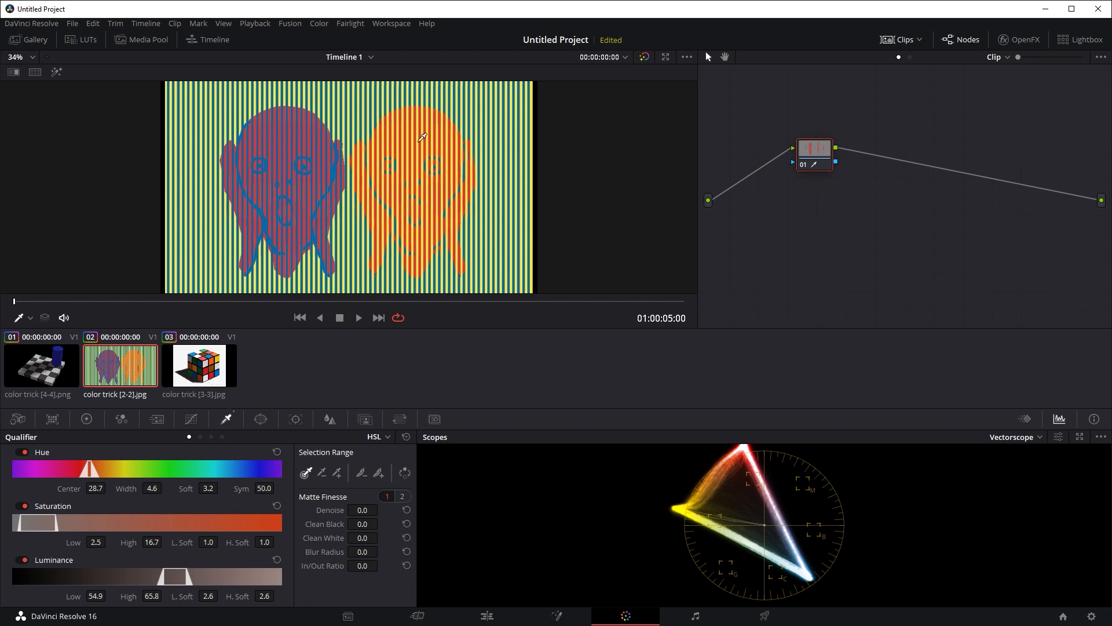
left_click(261, 419)
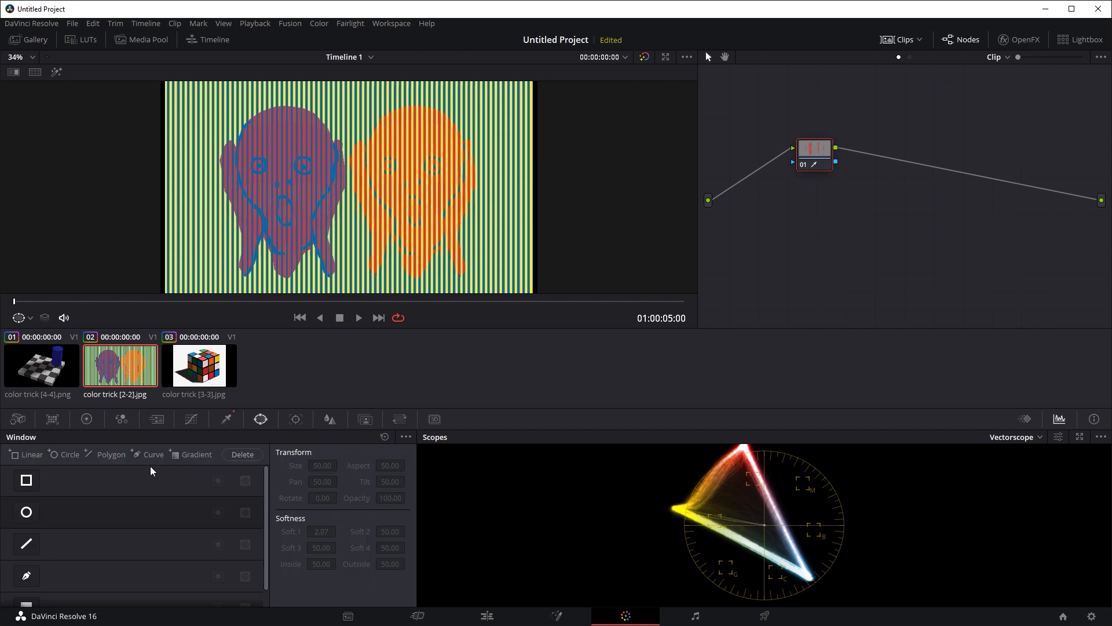
key("Delete")
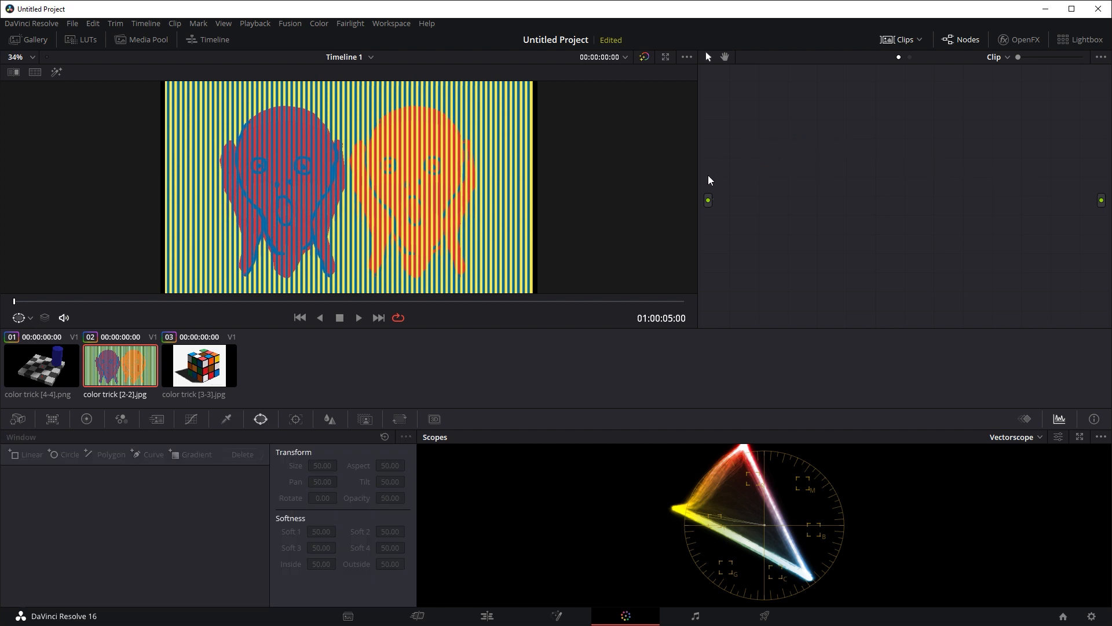
key("ctrl+z")
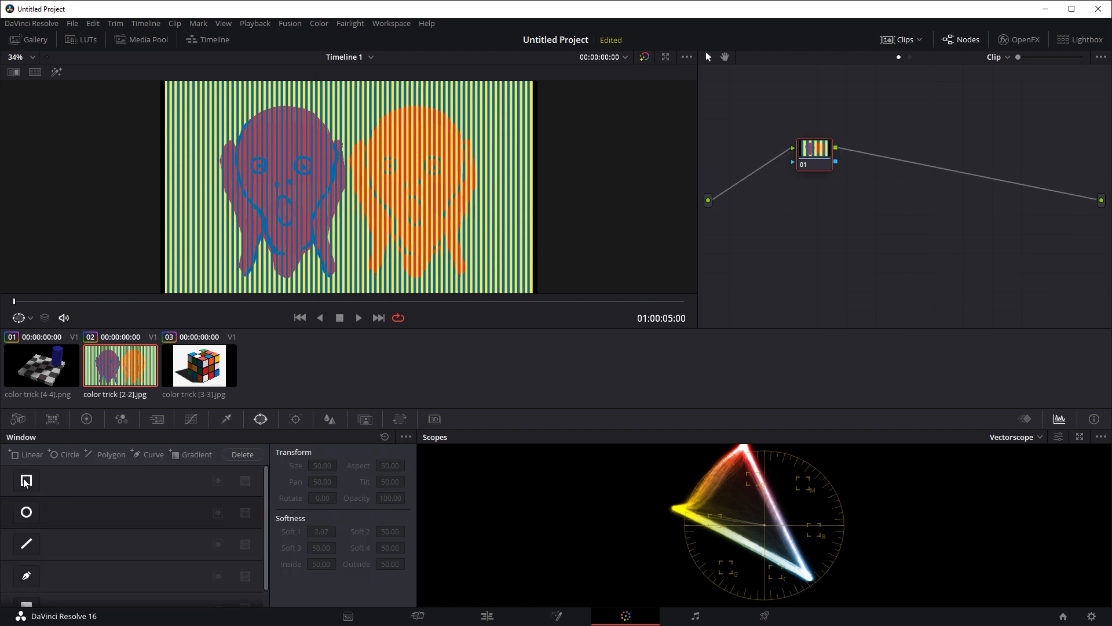
Step: Add a rectangular window around the orange figure, stretch it to nearly the full image height, and highlight the isolated area
left_click(26, 480)
left_click_drag(351, 186, 422, 169)
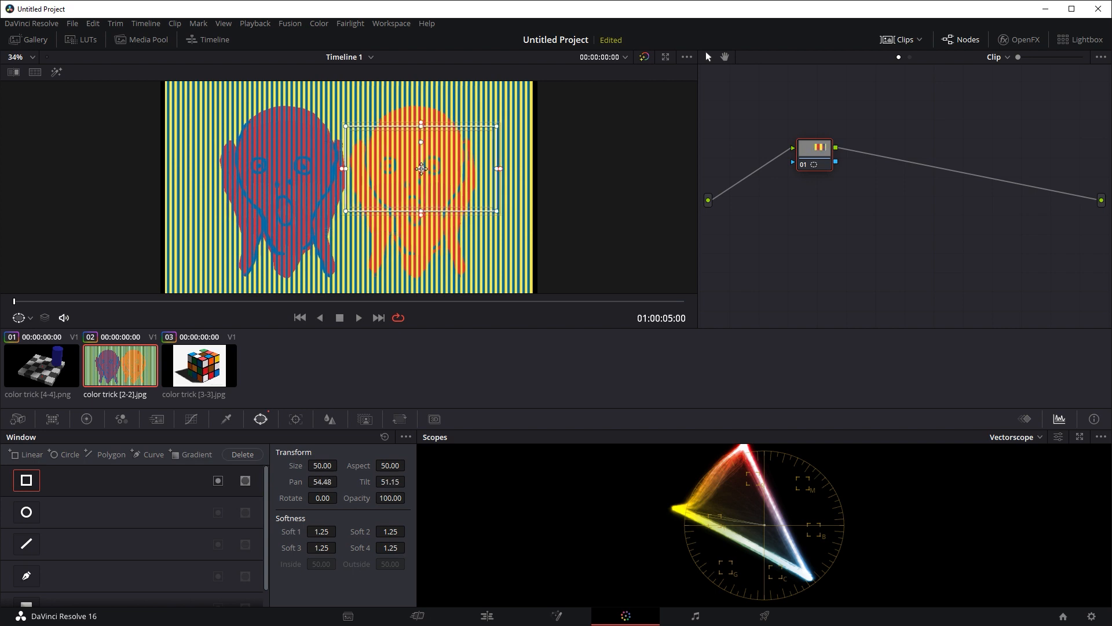
left_click_drag(421, 213, 419, 288)
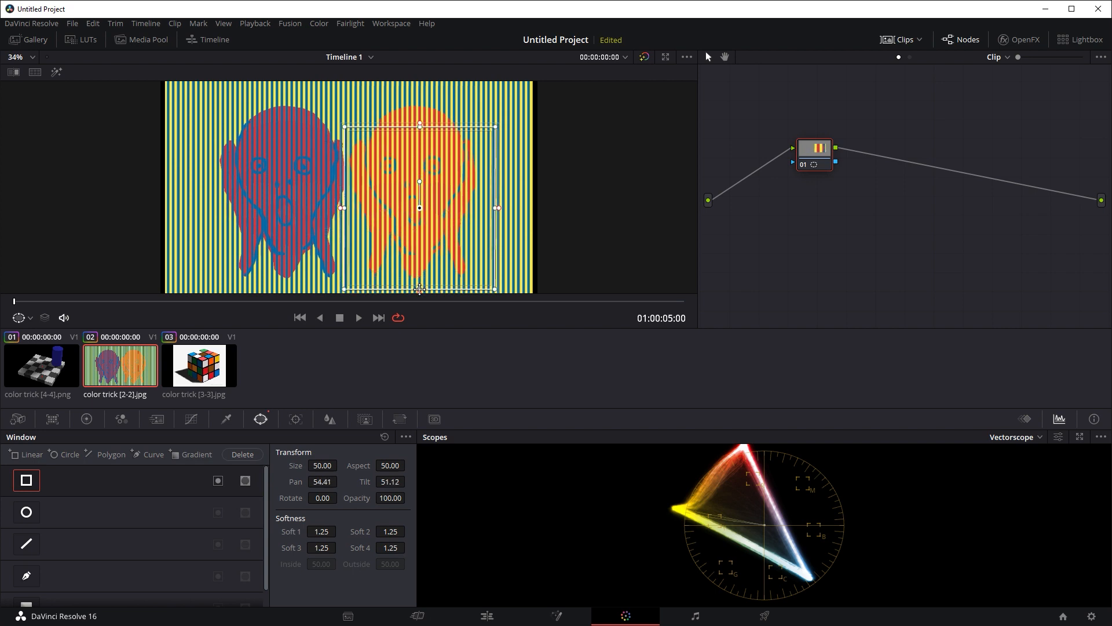
left_click_drag(419, 125, 419, 82)
key("shift+h")
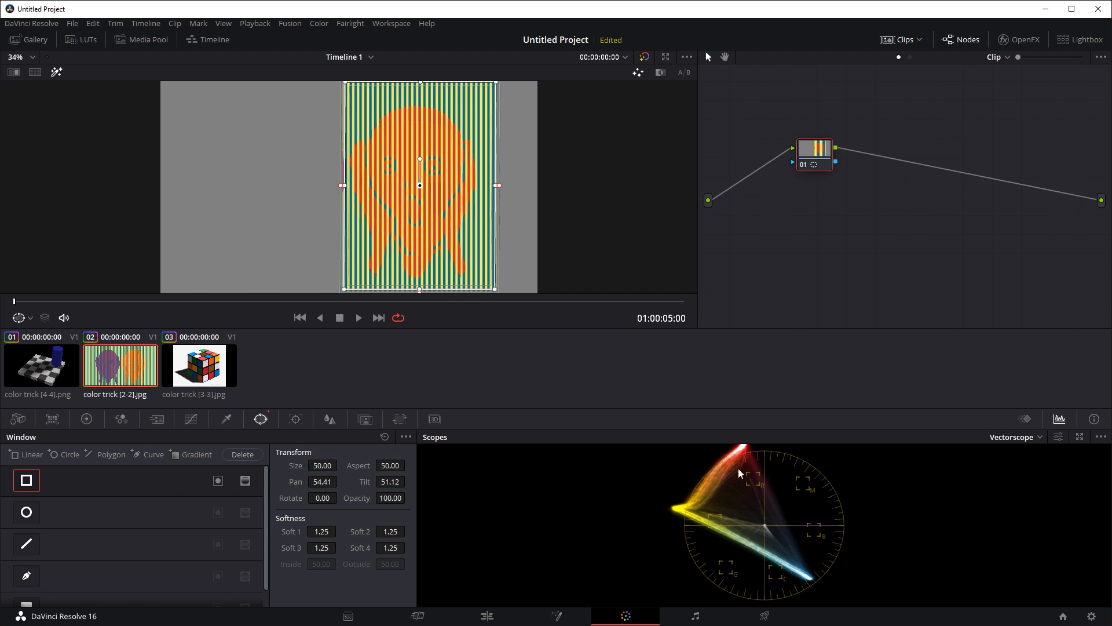
Step: Move the highlighted window back and forth between the orange and purple figures to compare their colors on the vectorscope
left_click_drag(429, 185, 377, 181)
left_click_drag(417, 181, 423, 181)
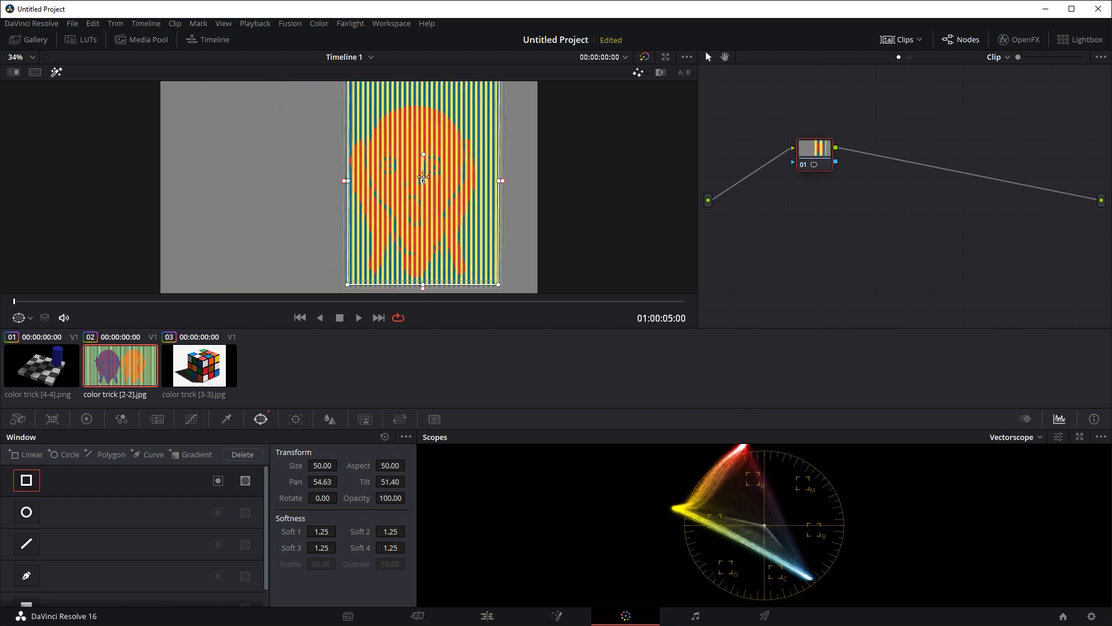
mouse_move(424, 179)
left_mouse_down()
mouse_move(265, 182)
mouse_move(426, 182)
left_mouse_up()
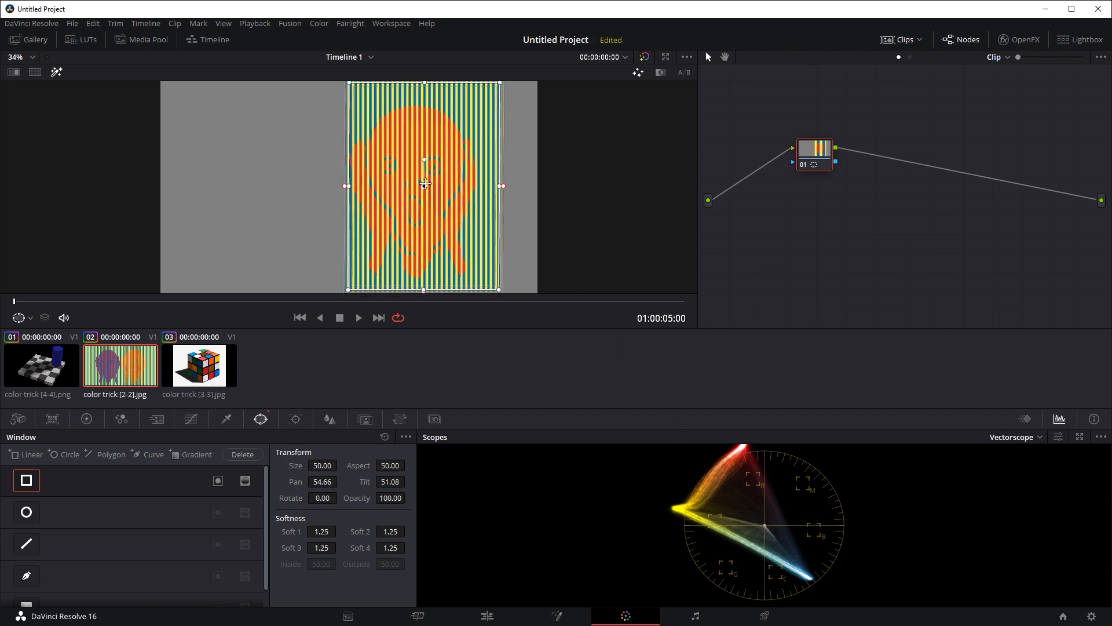
left_click_drag(417, 186, 276, 184)
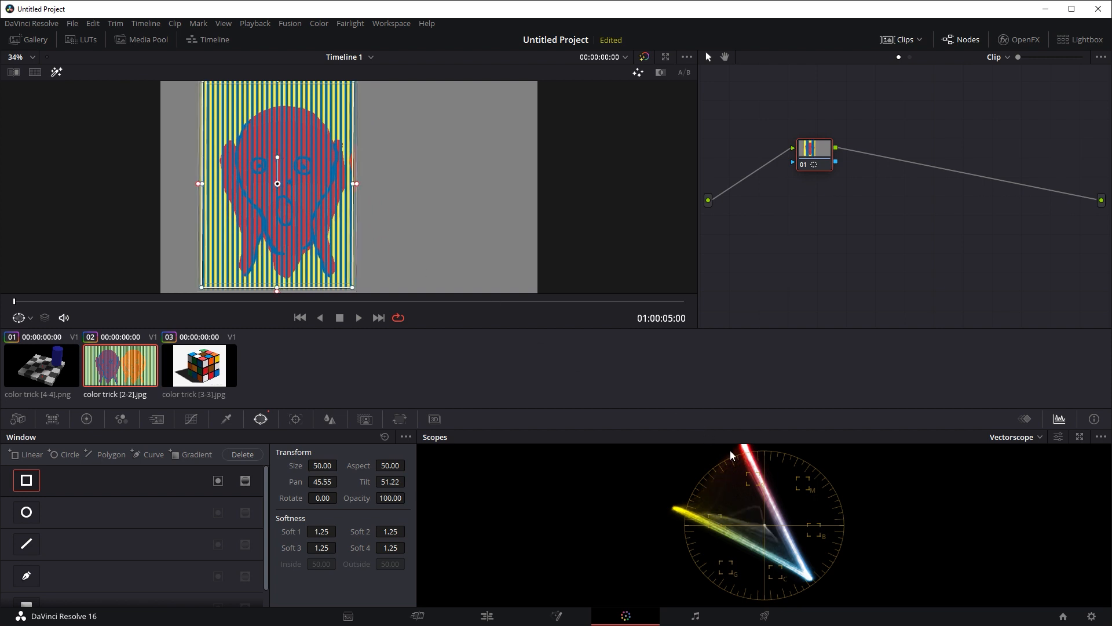
left_click(86, 419)
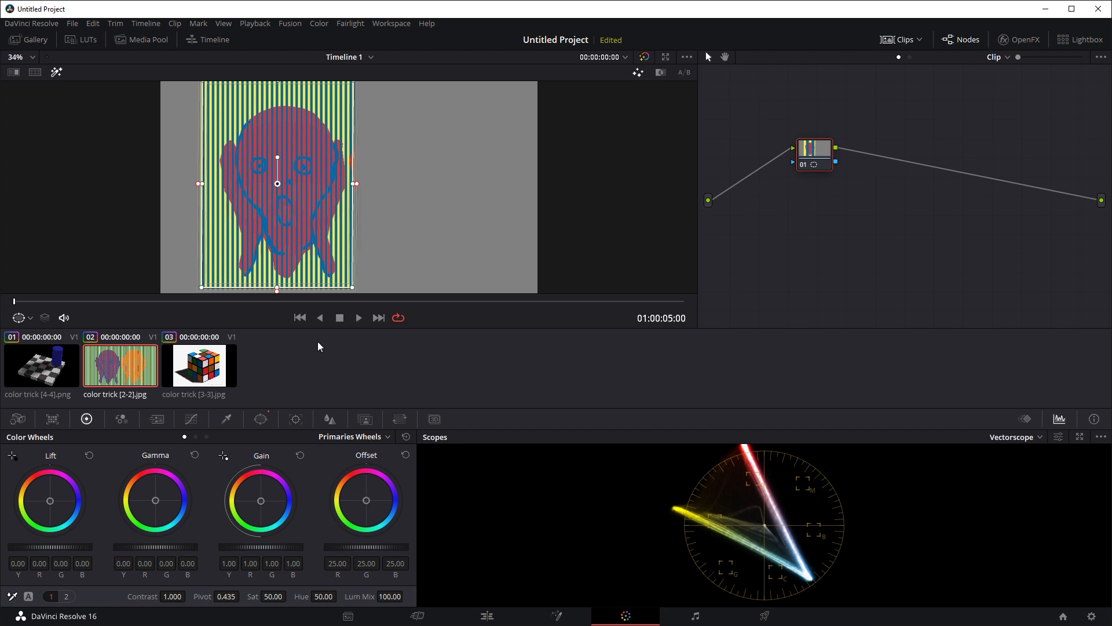
left_click_drag(277, 184, 431, 187)
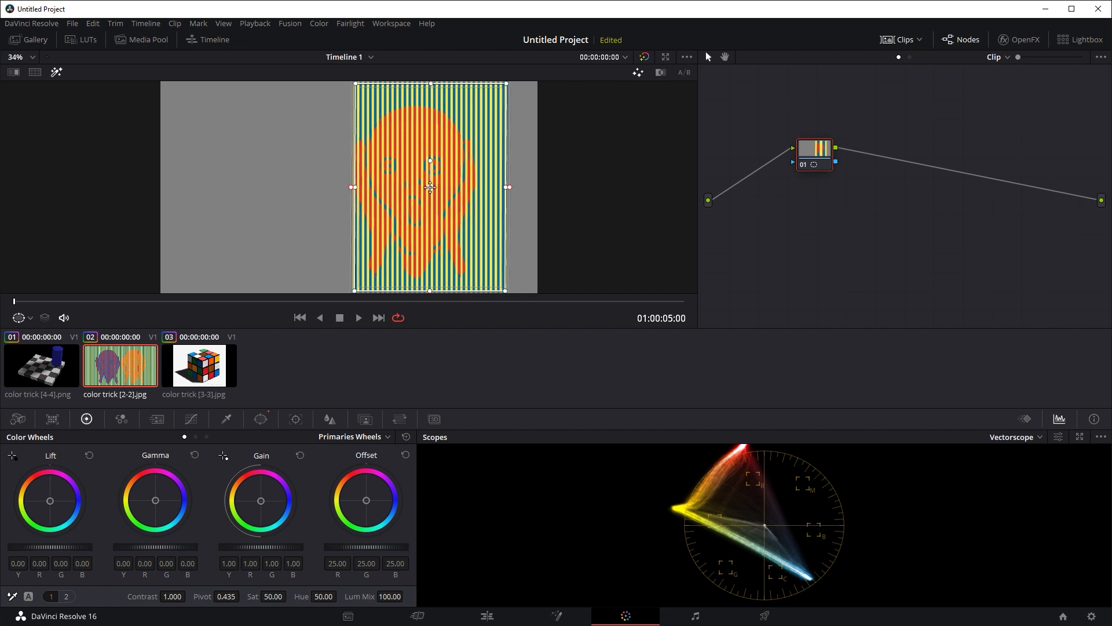
left_click_drag(431, 187, 279, 184)
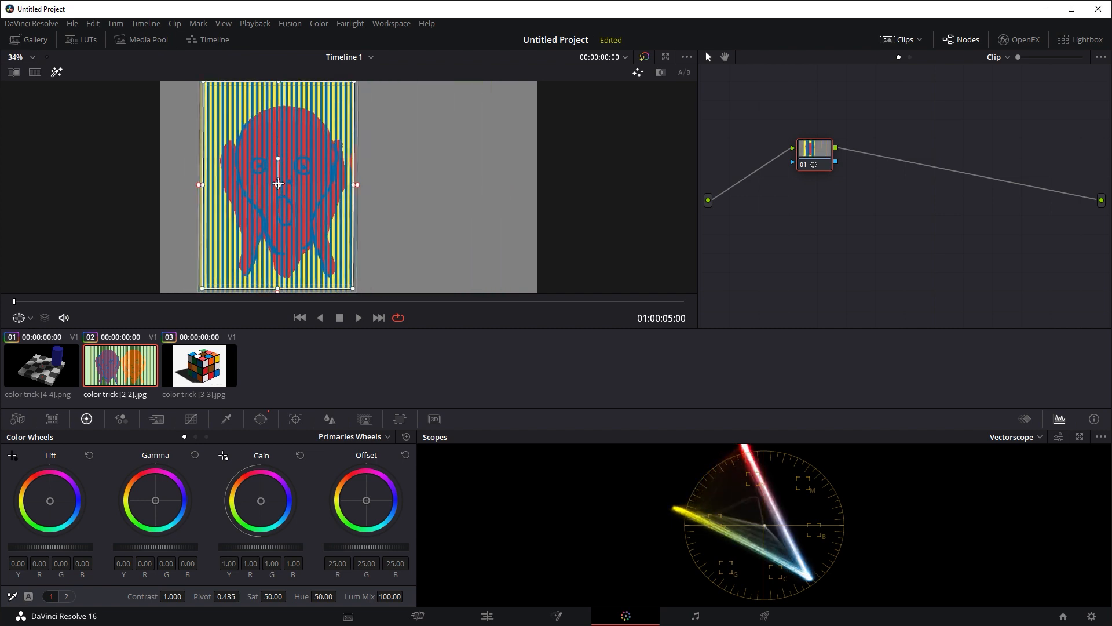
left_click_drag(278, 183, 414, 186)
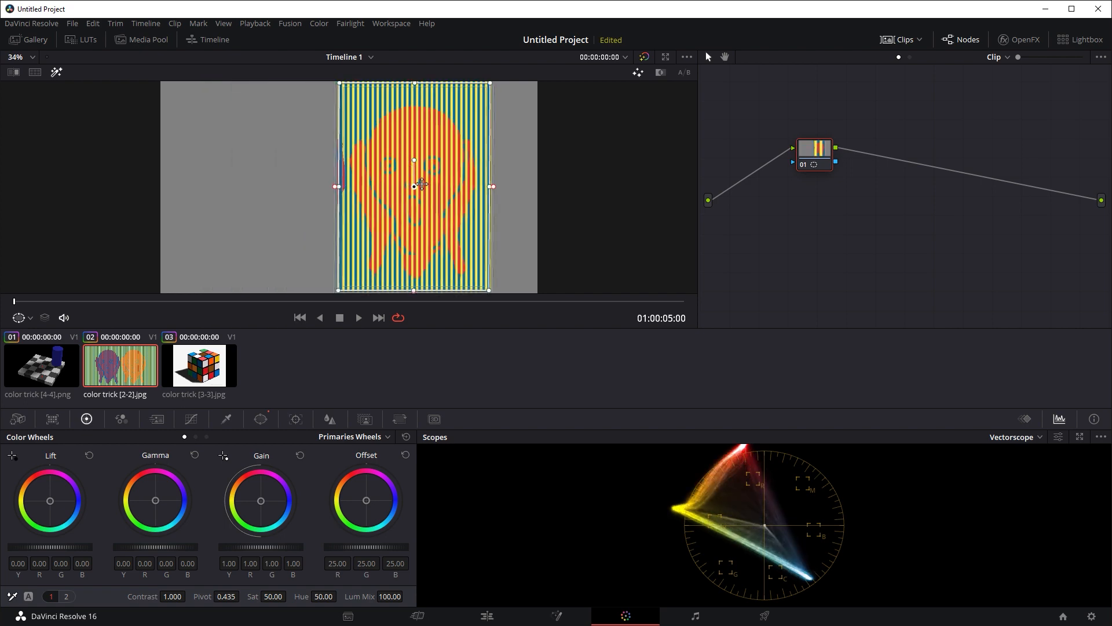
left_click_drag(420, 187, 264, 191)
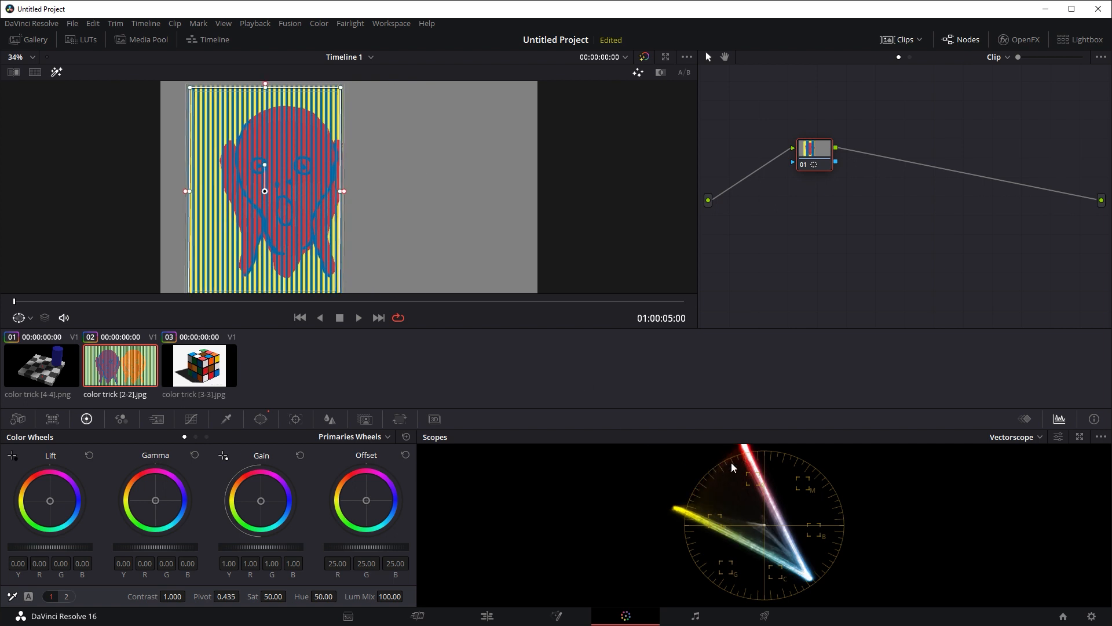
Step: Compare the Rubik's cube clip's highlighted qualifier selection with the full image
left_click(203, 372)
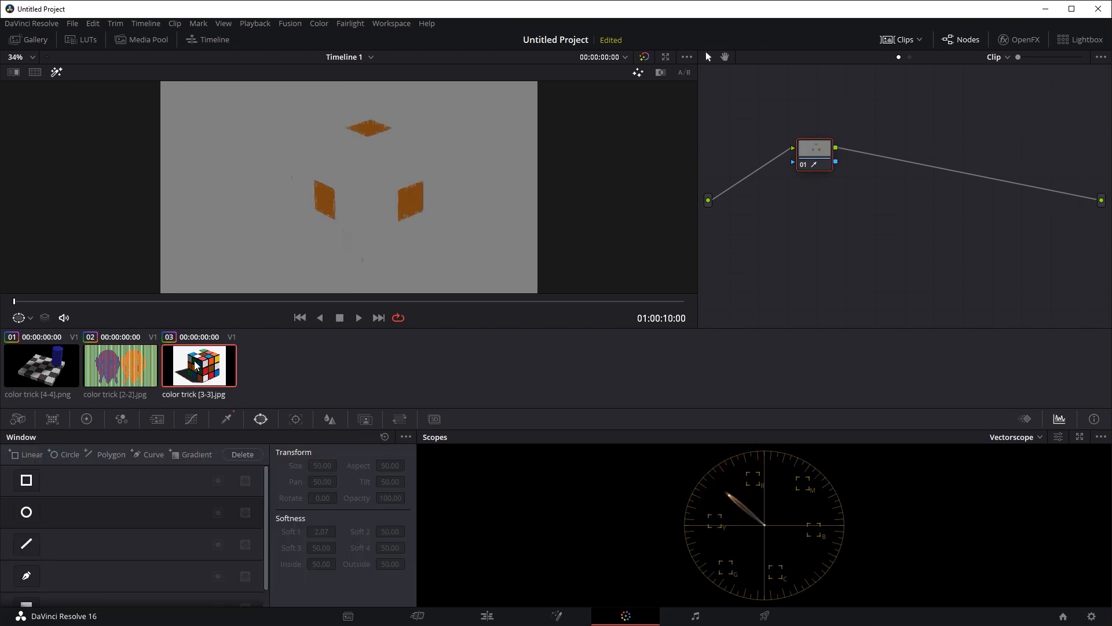
key("shift+h")
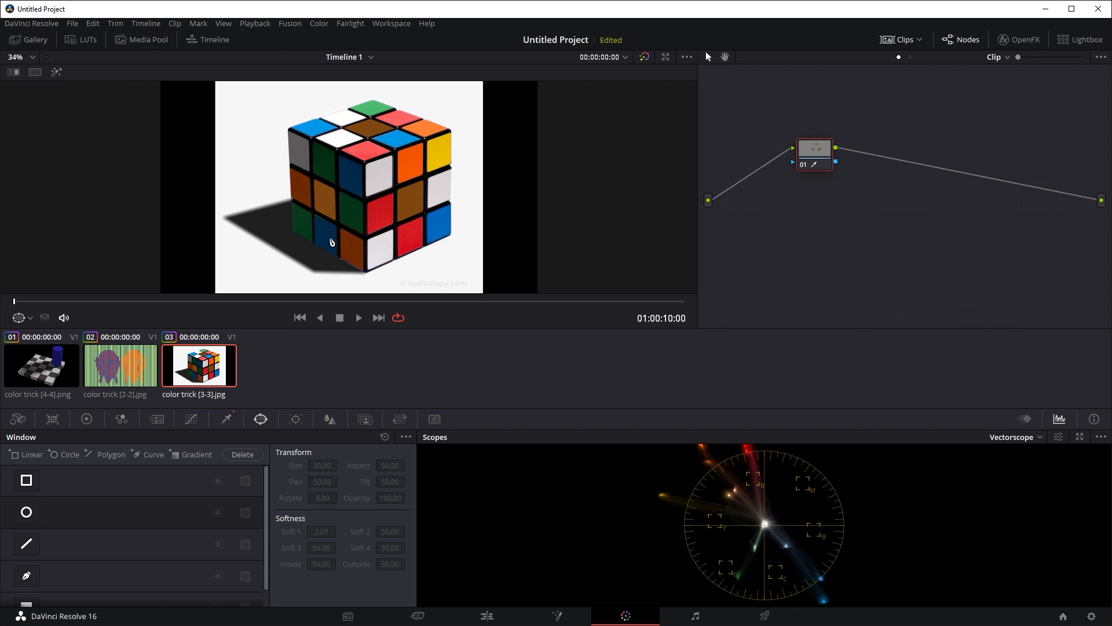
left_click(227, 419)
key("shift+h")
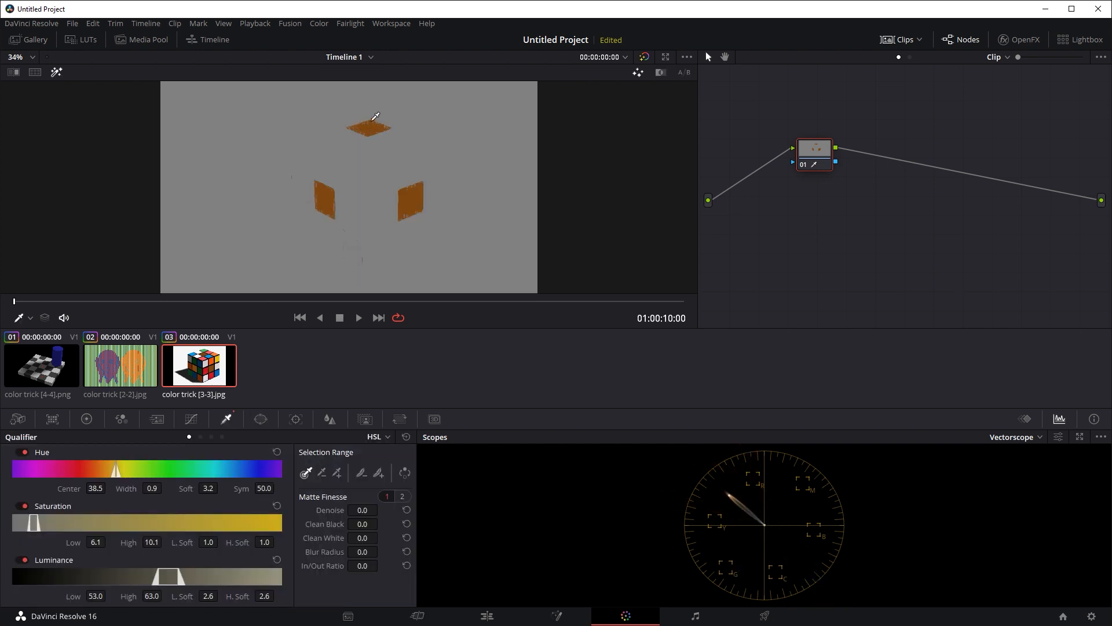
key("shift+h")
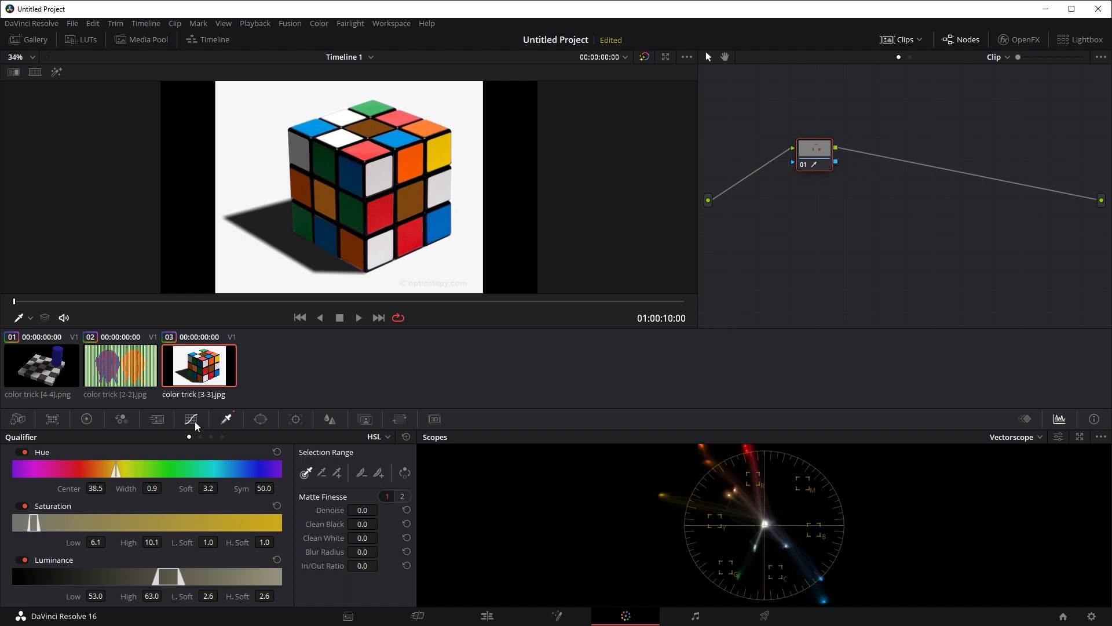
Step: Add a rectangular window over the cube's top face to limit the qualifier to its center tile, checking the highlighted selection
left_click(261, 419)
left_click(29, 479)
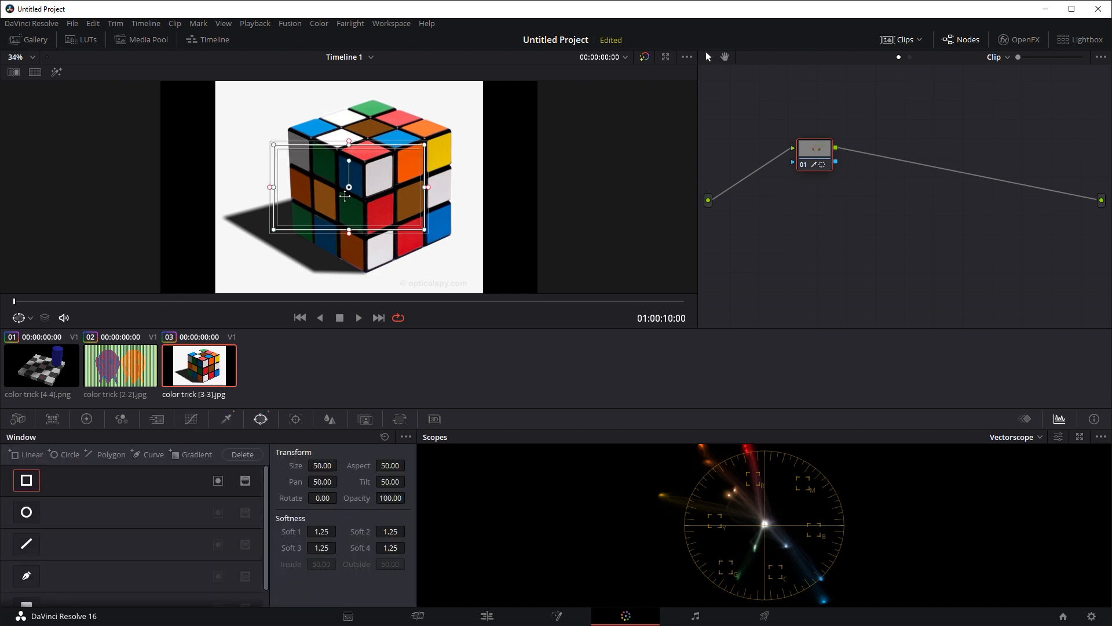
left_click_drag(348, 189, 418, 131)
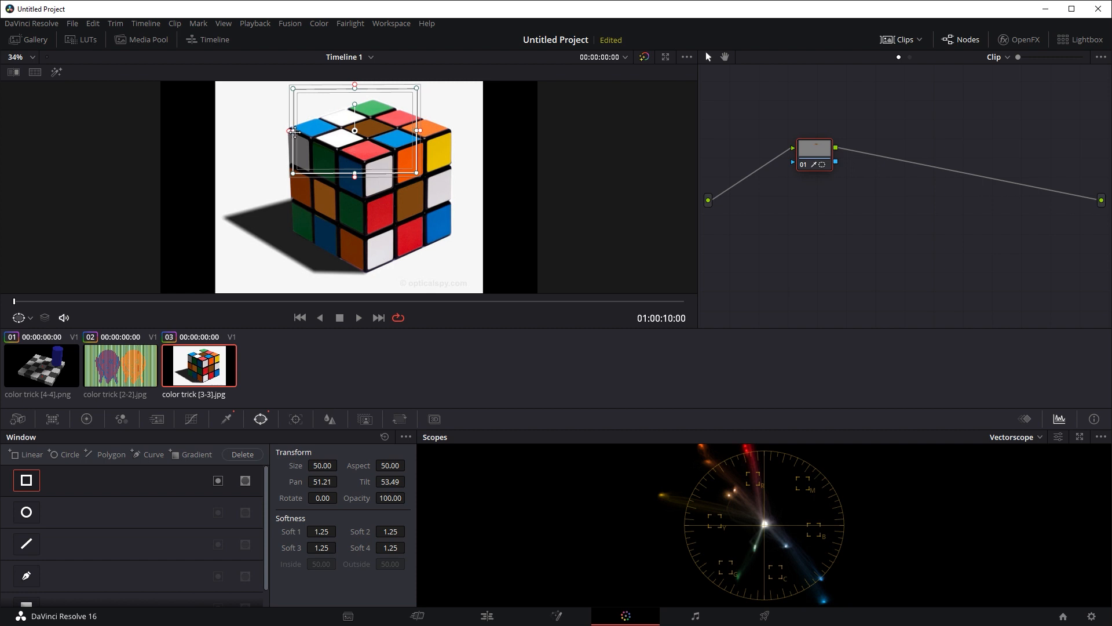
left_click_drag(292, 132, 313, 131)
key("shift+h")
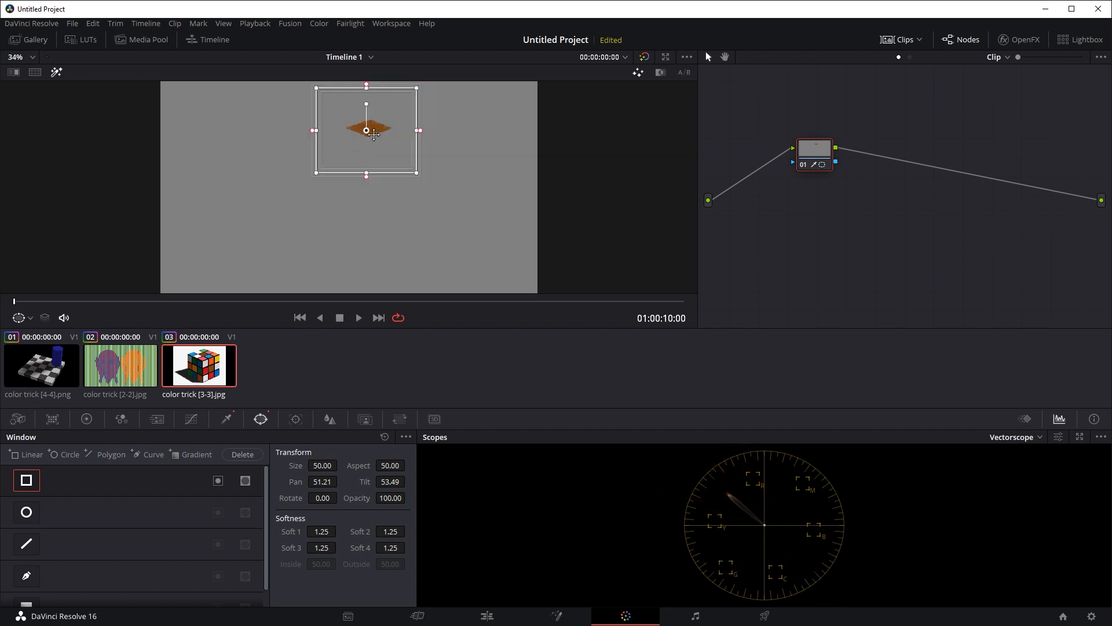
key("shift+h")
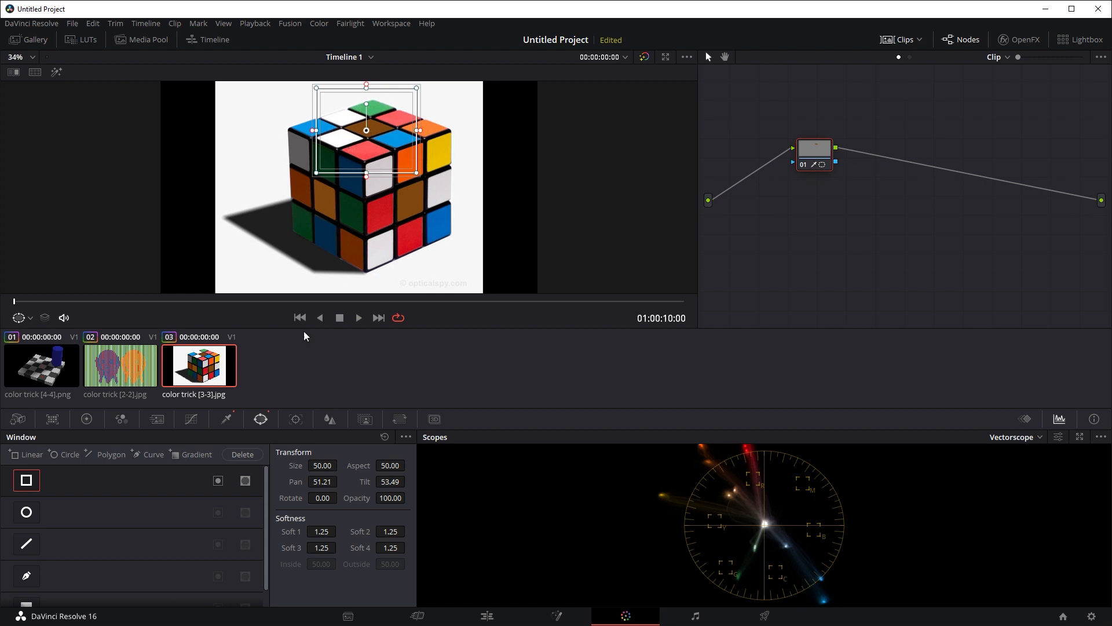
Step: Shift the top center tile's Offset brighter and warmer, to about R 38.75, G 28.71, B 19.31, and check it with the highlight
left_click(90, 419)
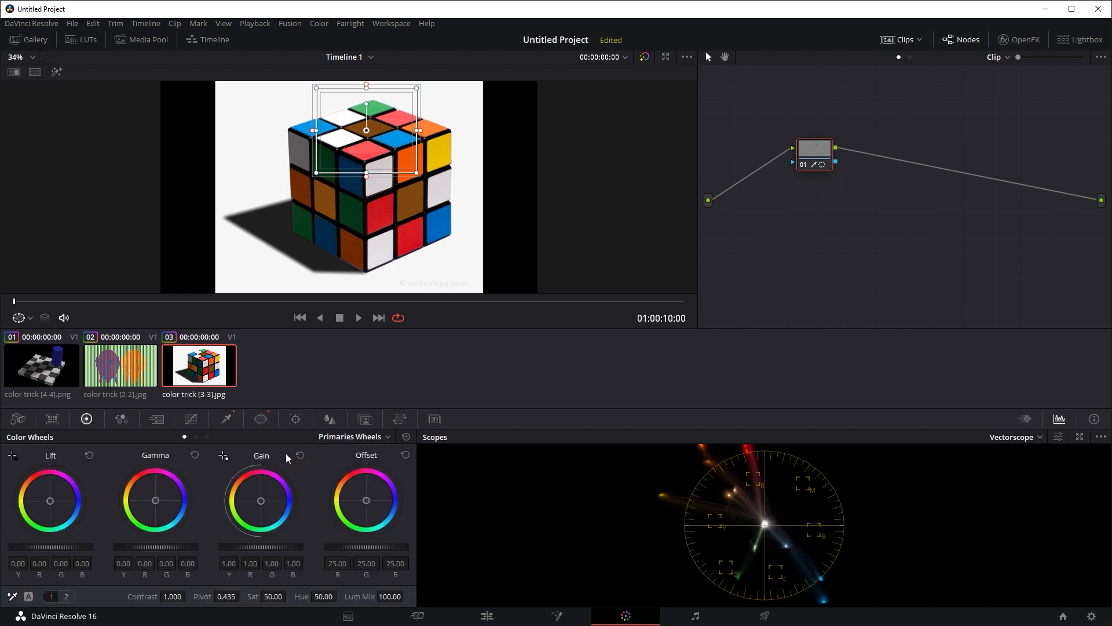
left_click_drag(330, 546, 394, 546)
left_click_drag(364, 501, 361, 495)
key("shift+h")
key("shift+h")
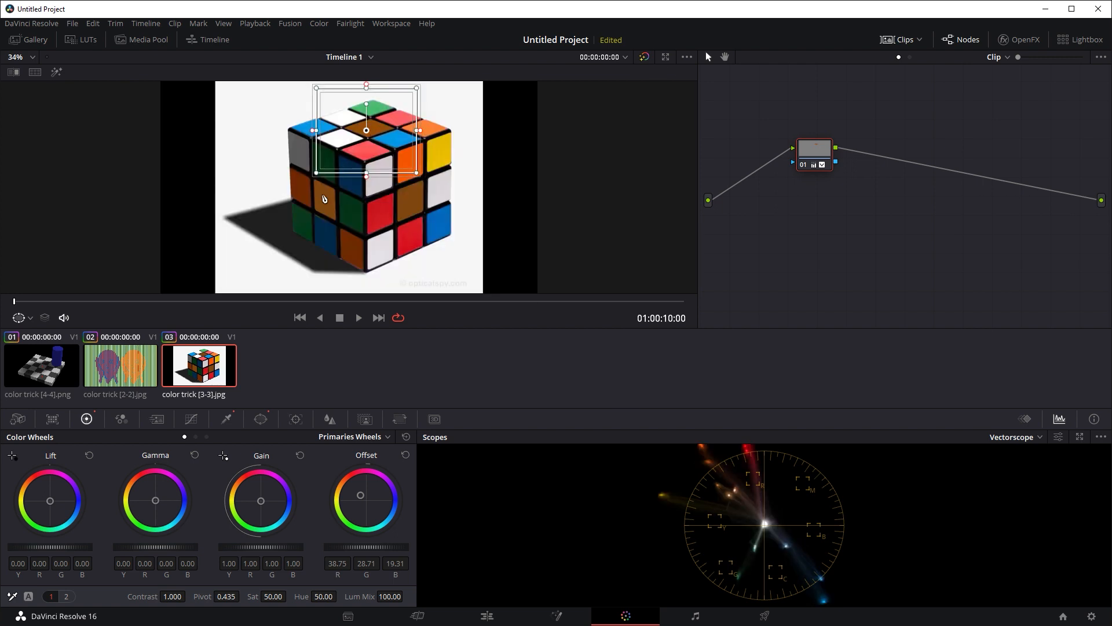